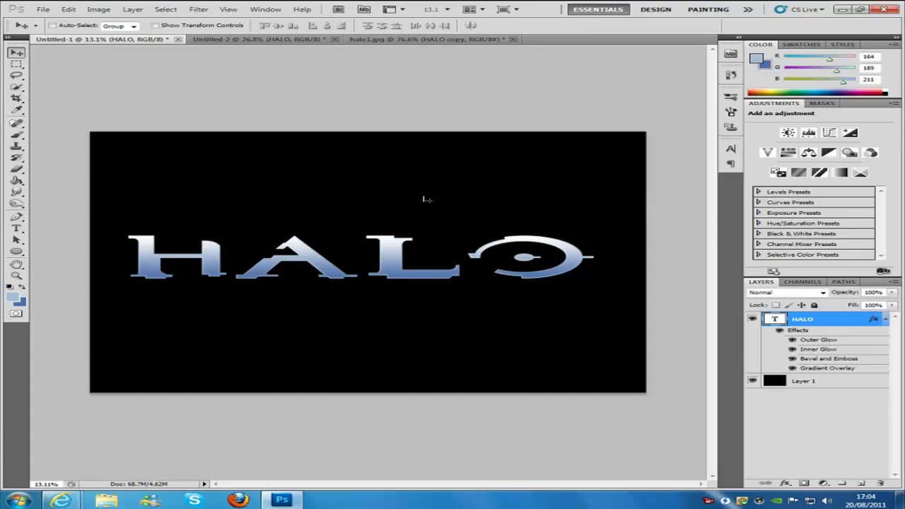
Switch to the halo1.jpg Halo cover document
left_click(384, 39)
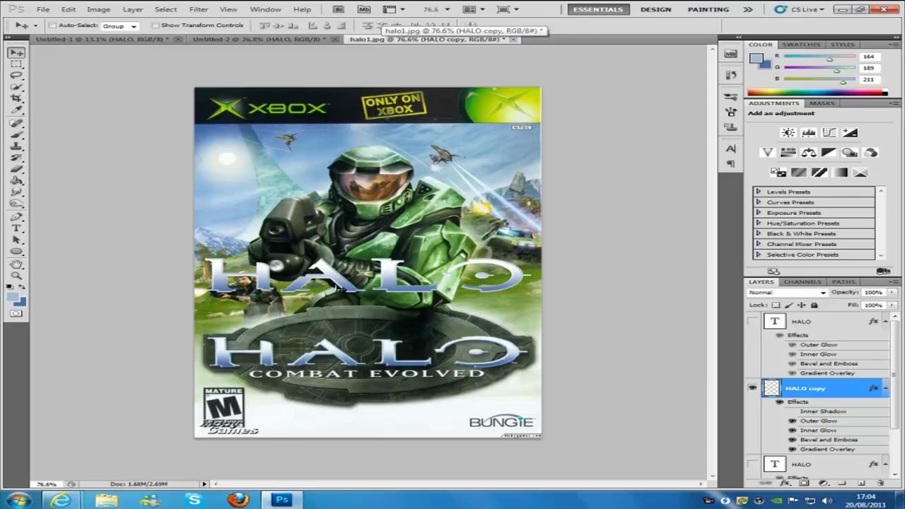
Move the HALO copy text up over the cover art, then hide Untitled-1's styled HALO layer
left_click_drag(339, 288, 367, 346)
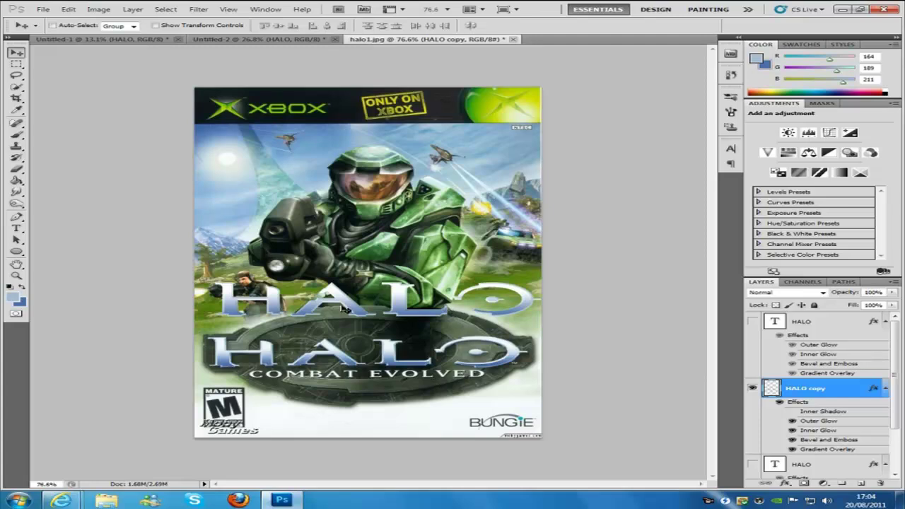
mouse_move(345, 309)
left_mouse_down()
mouse_move(331, 316)
mouse_move(338, 322)
left_mouse_up()
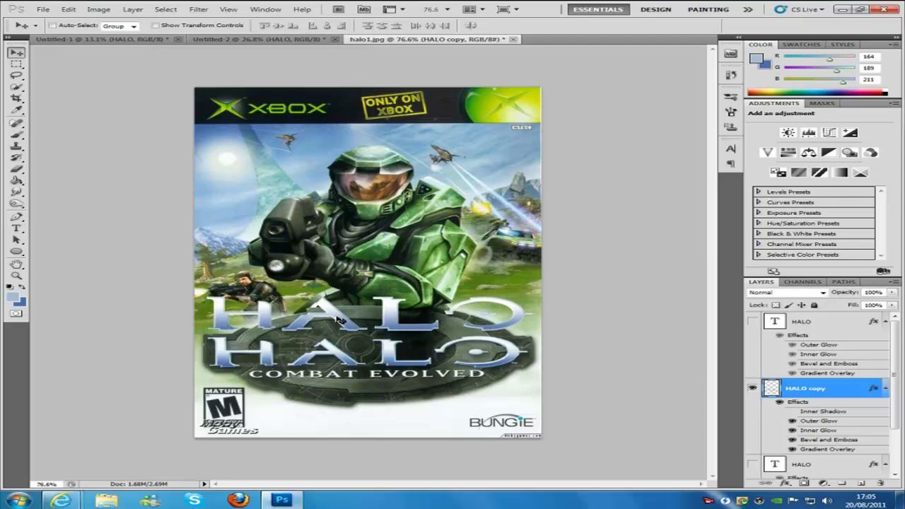
left_click(118, 40)
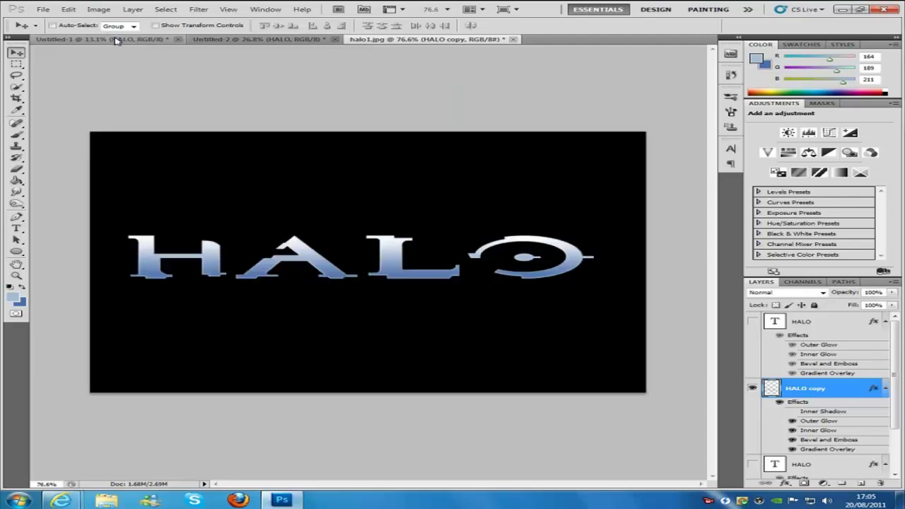
left_click(751, 319)
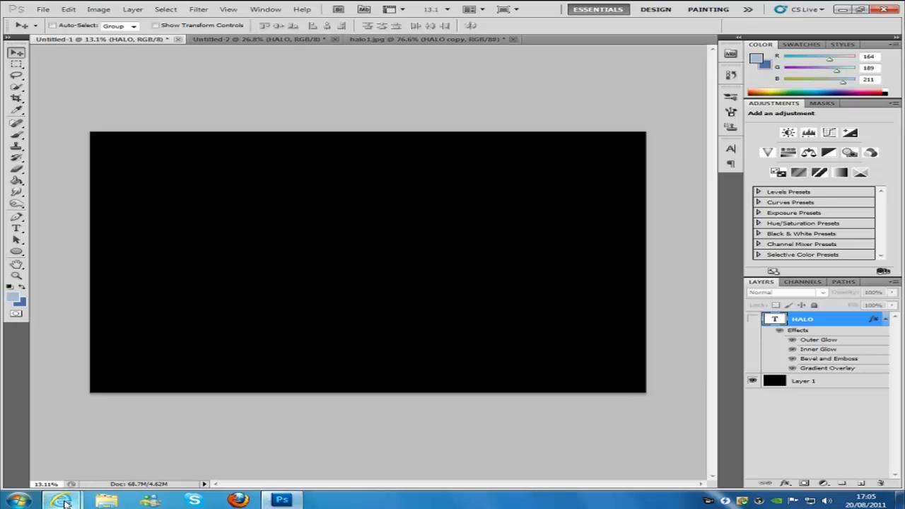
mouse_move(62, 500)
left_click(65, 456)
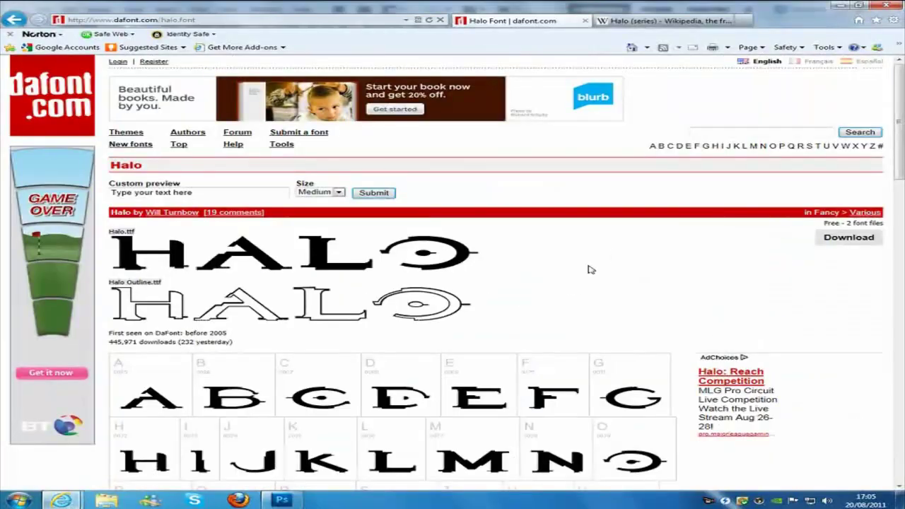
scroll(614, 254, "down", 1)
scroll(614, 254, "up", 1)
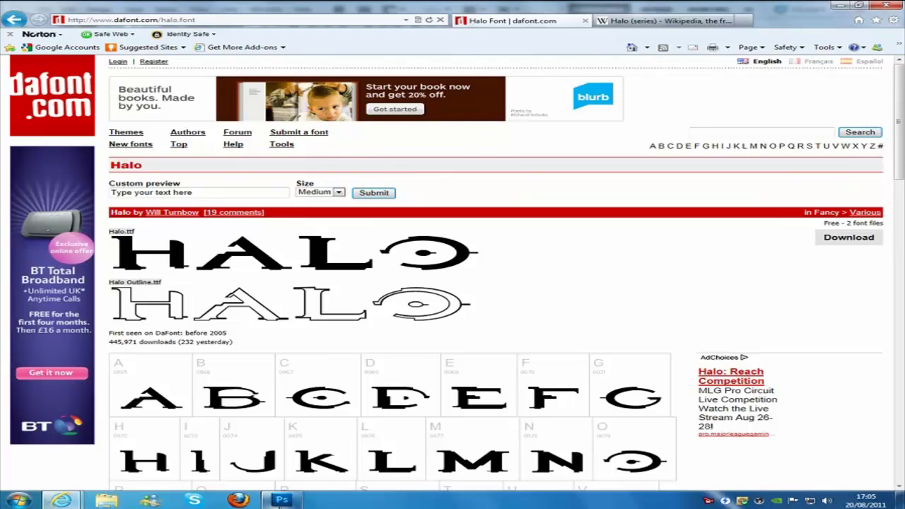
left_click(281, 500)
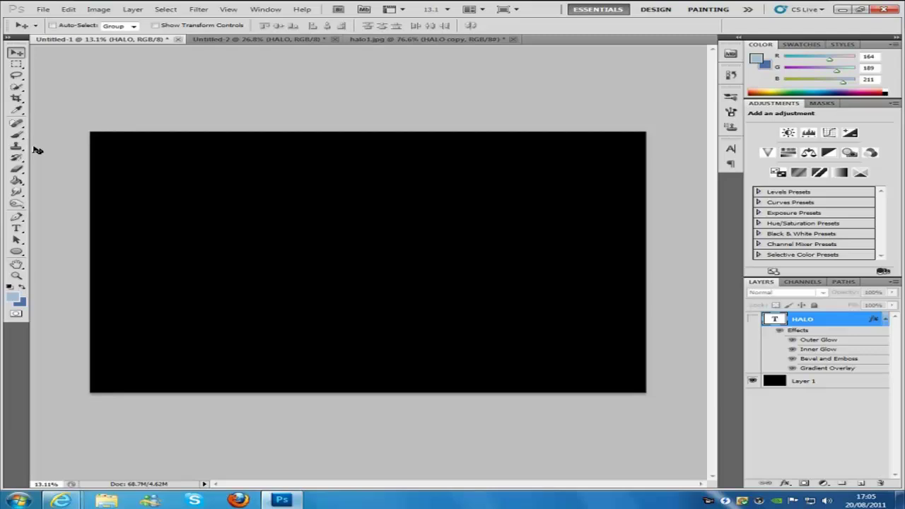
Add a white 300 pt Halo-font HALO text layer and centre it on the black canvas
left_click(18, 229)
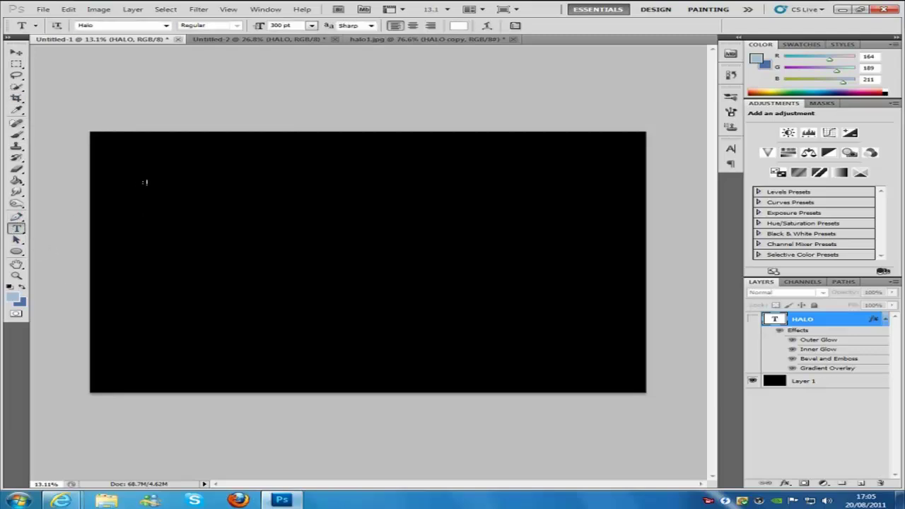
left_click(181, 210)
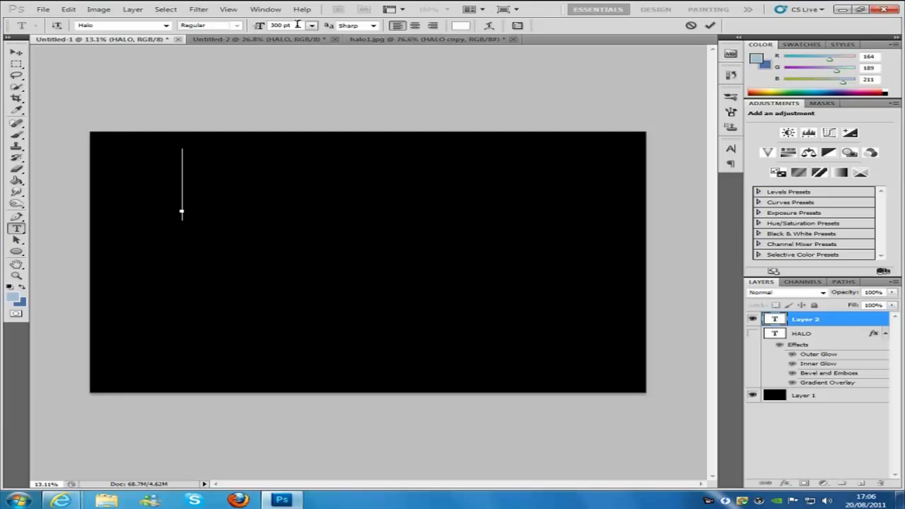
left_click(453, 40)
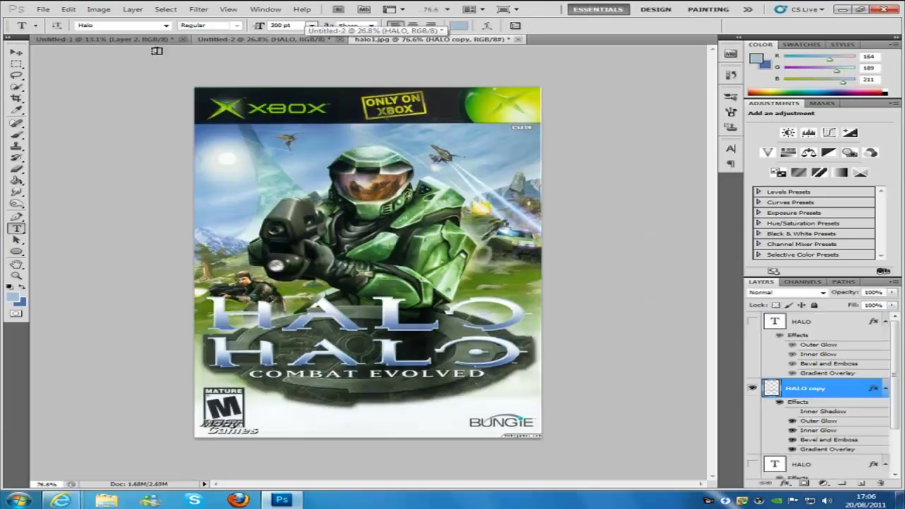
left_click(108, 40)
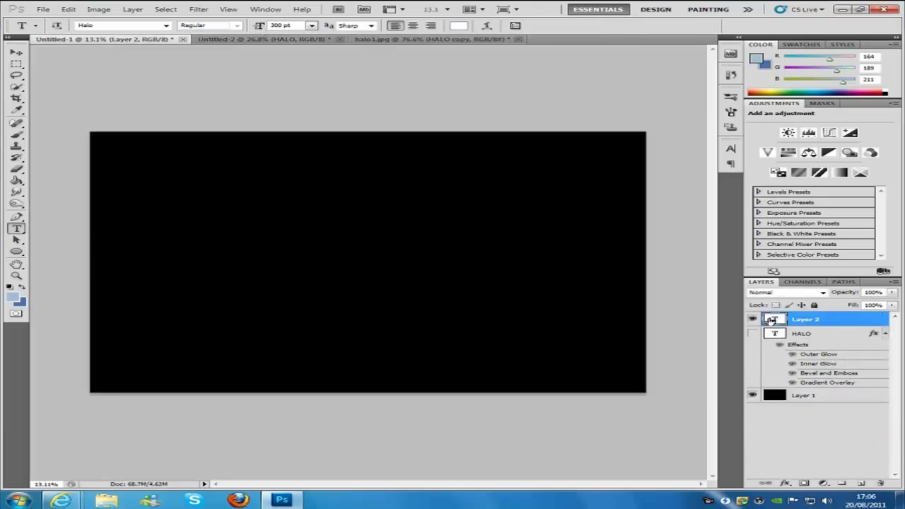
double_click(773, 320)
double_click(775, 319)
type("H")
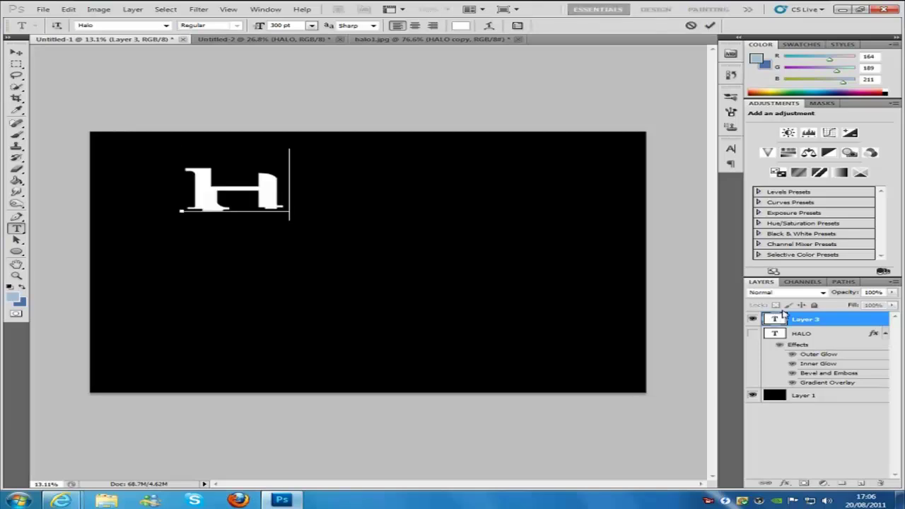
type("ALO")
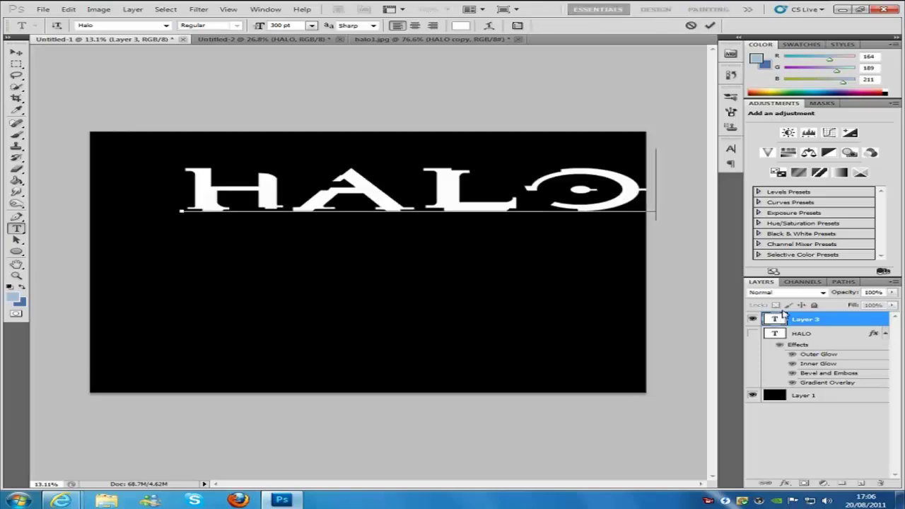
left_click(15, 54)
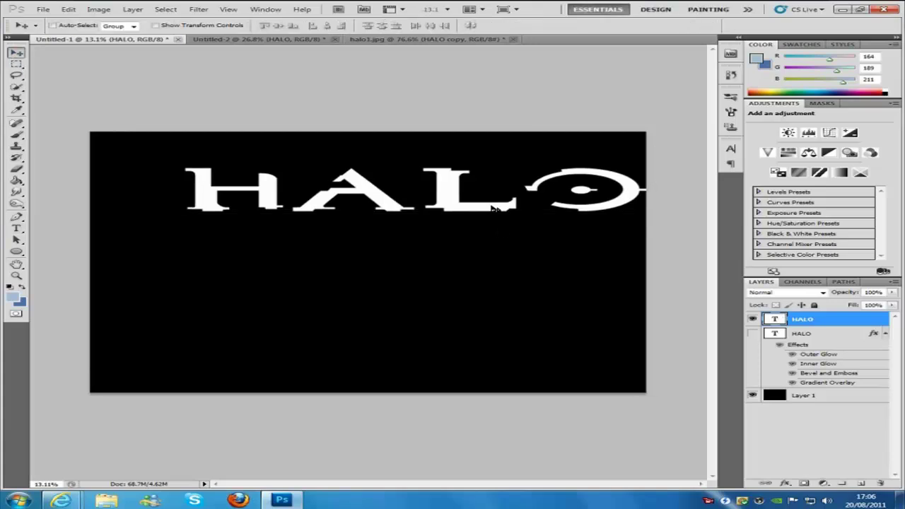
left_click_drag(349, 149, 297, 201)
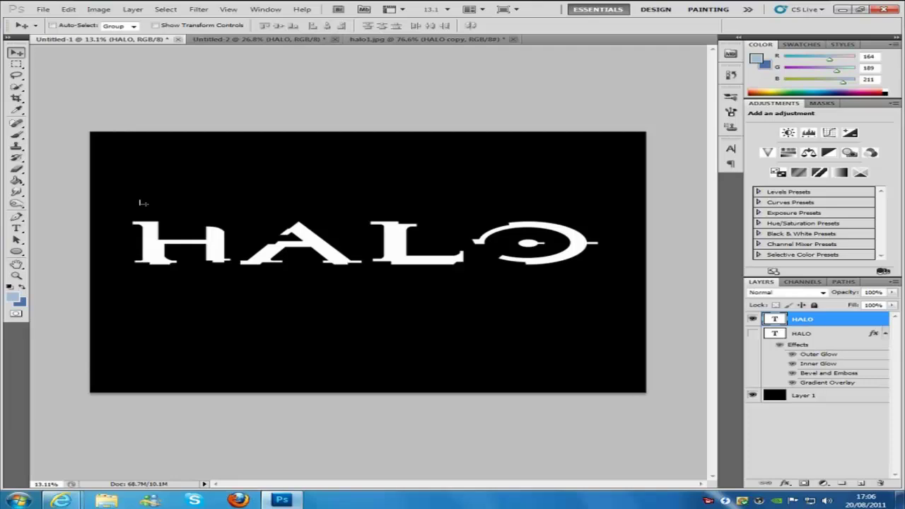
Give the HALO layer a Gradient Overlay from blue #4d70aa to white
double_click(856, 324)
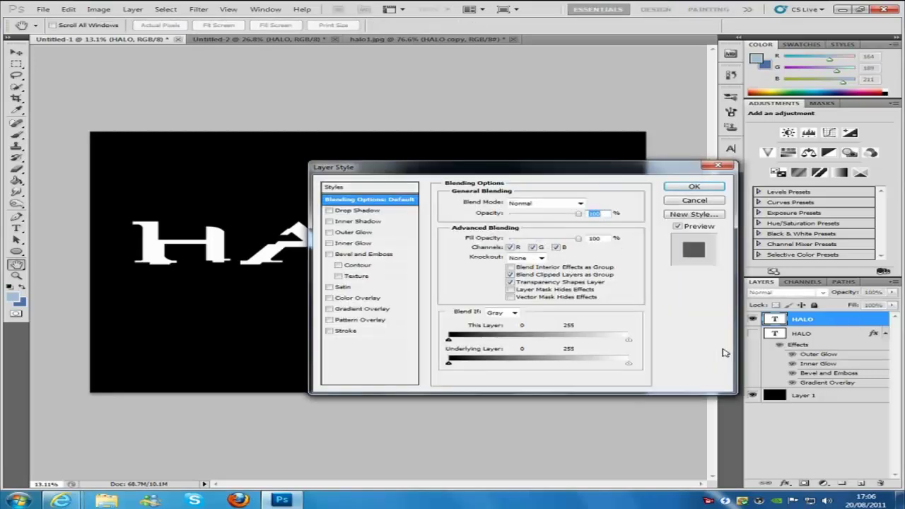
left_click(363, 309)
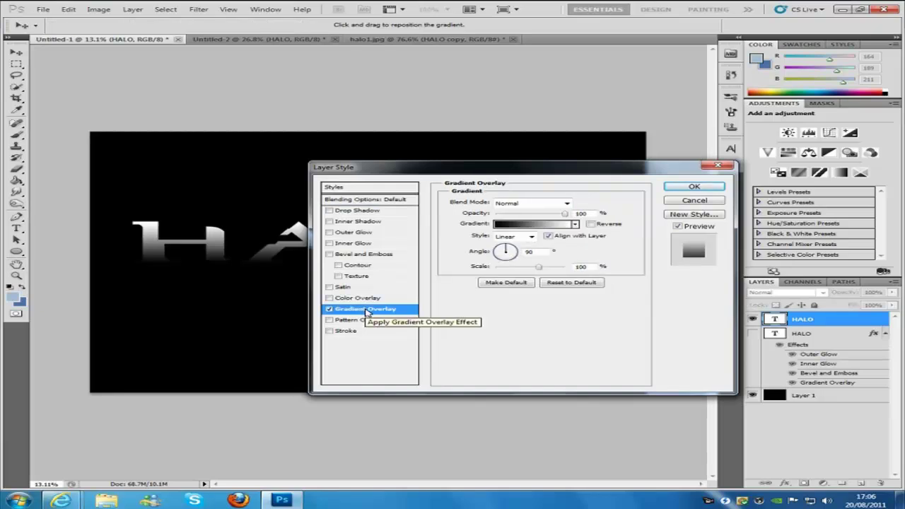
left_click(506, 228)
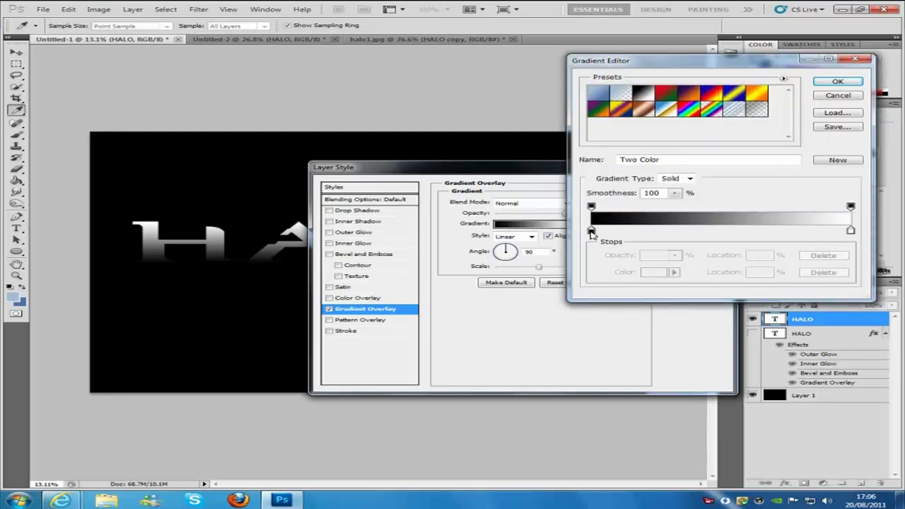
left_click(592, 231)
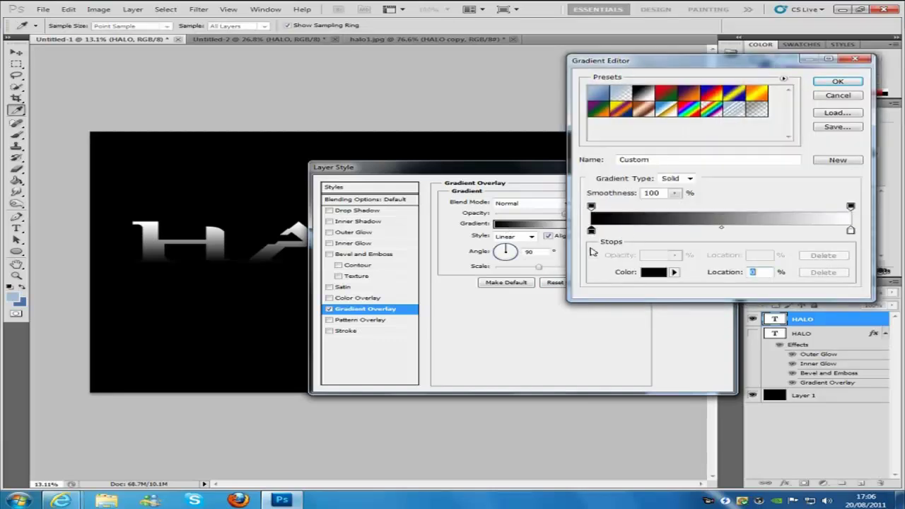
left_click(649, 275)
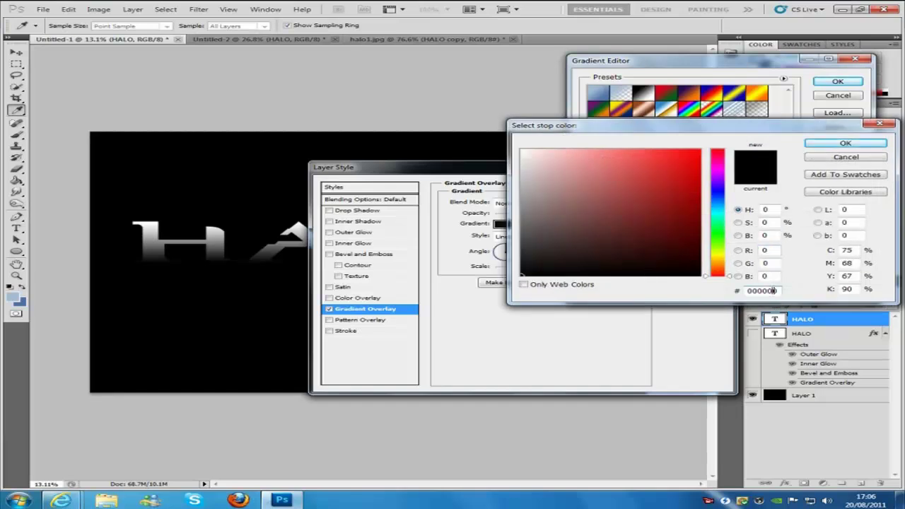
double_click(775, 291)
type("4d")
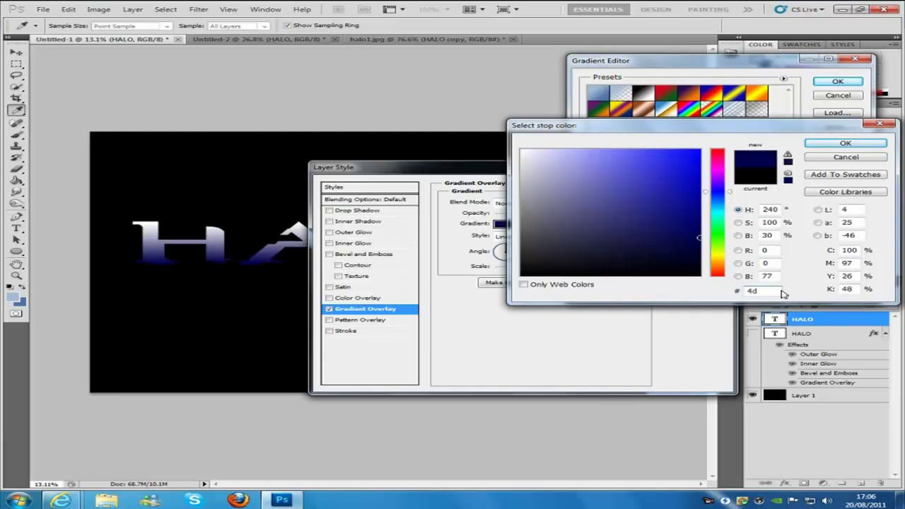
type("70")
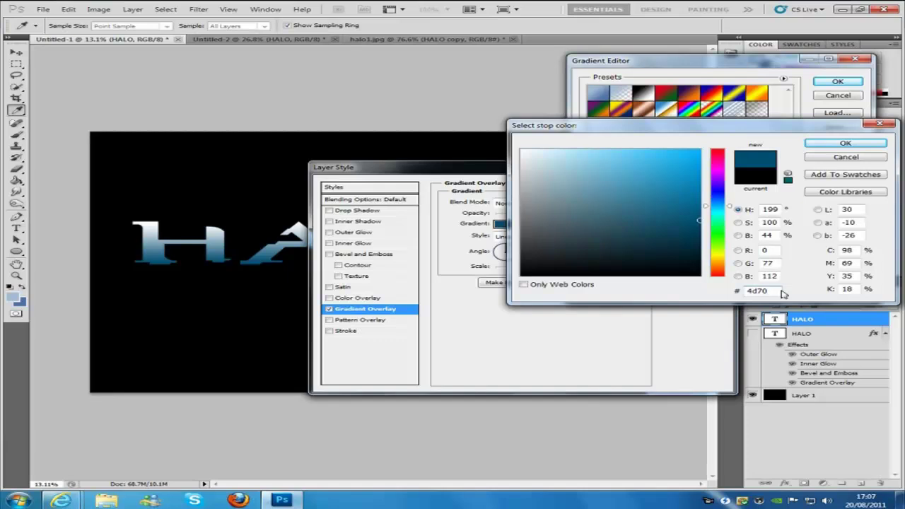
type("aa")
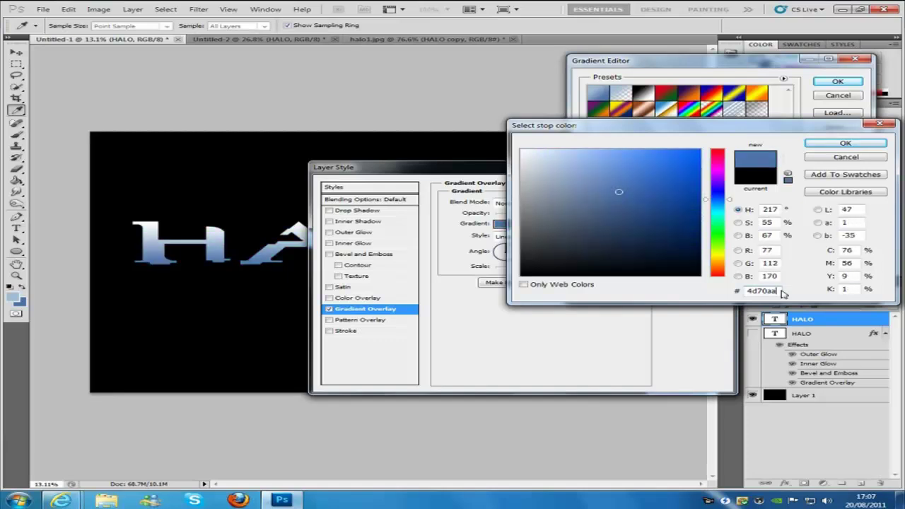
left_click(842, 142)
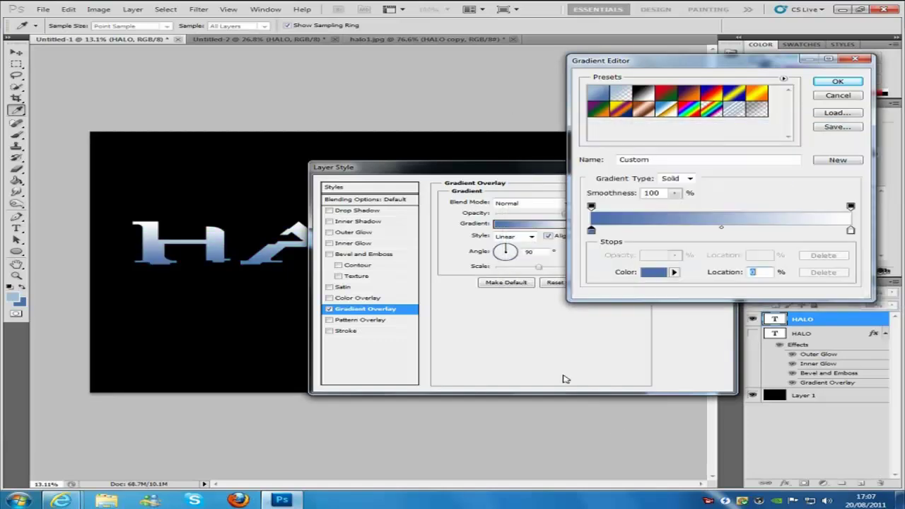
left_click(838, 82)
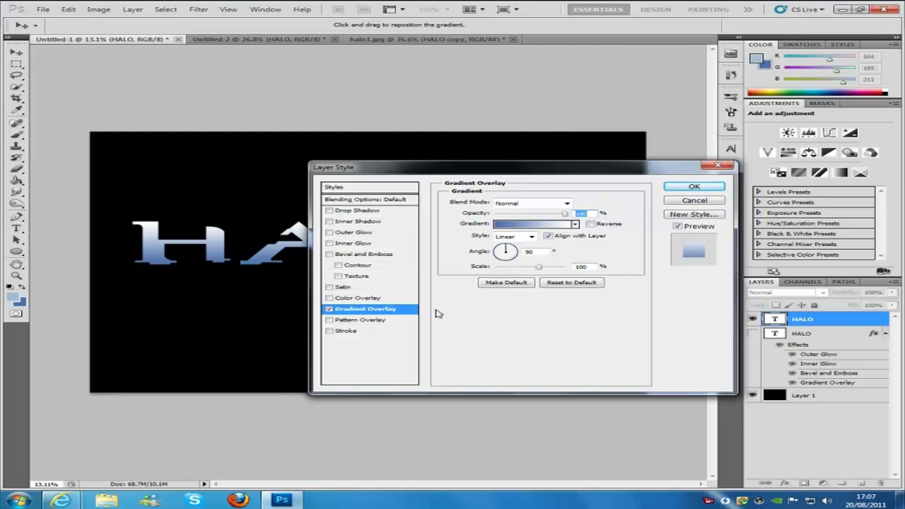
Add a Bevel and Emboss to the HALO text with Chisel Hard technique and size 3
left_click(347, 256)
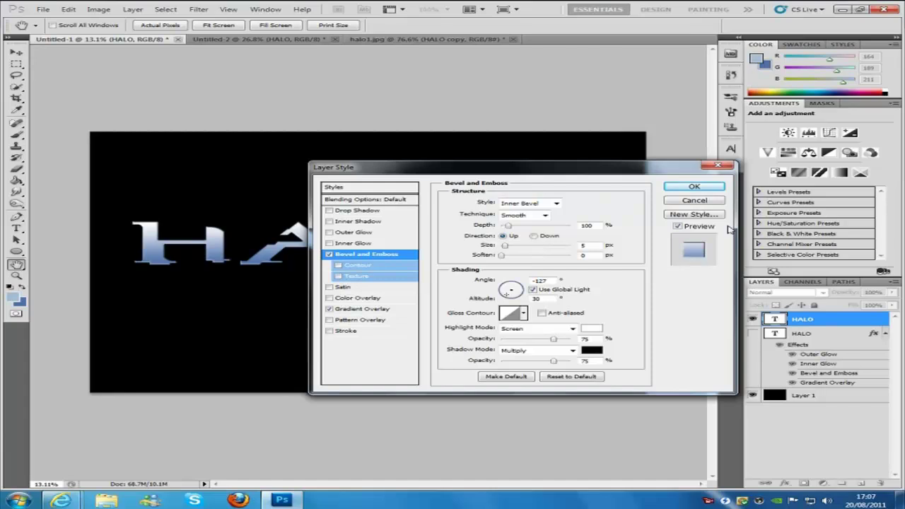
left_click(546, 216)
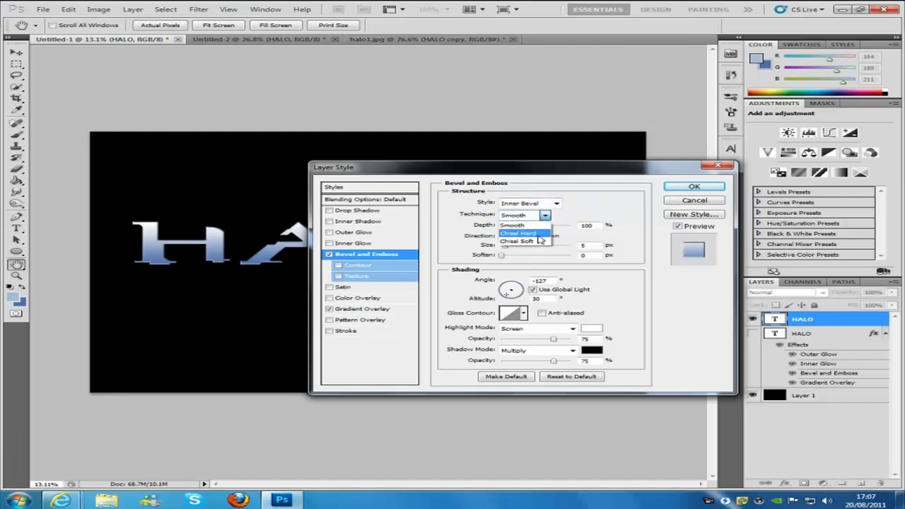
left_click(538, 233)
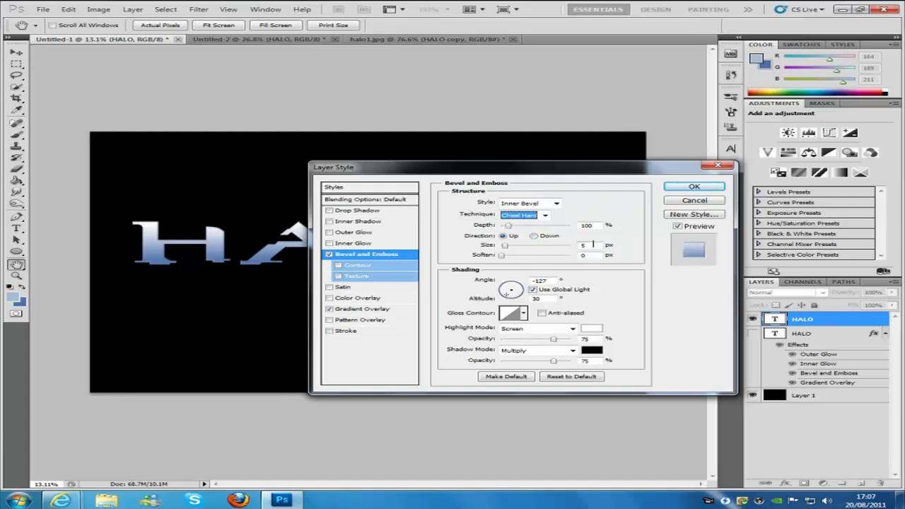
left_click(574, 245)
type("3")
Change the bevel's shadow colour to #77a19f
left_click(592, 351)
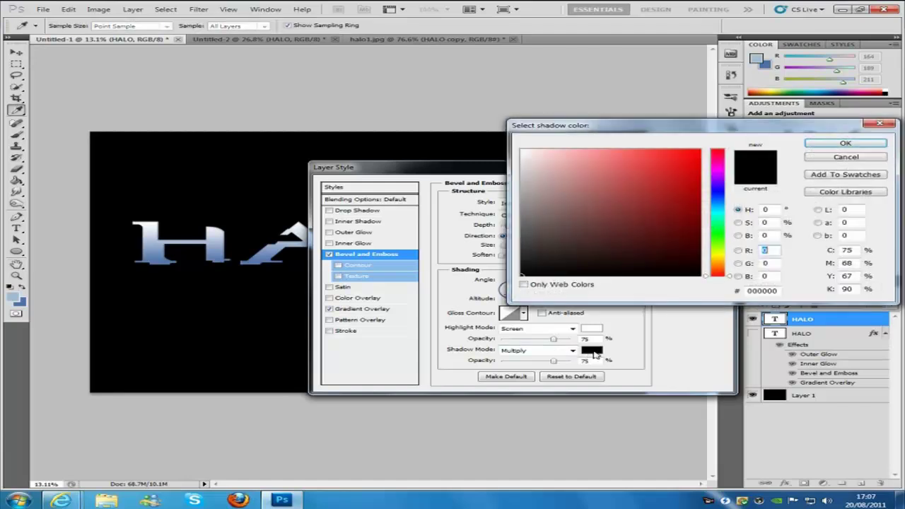
left_click(763, 290)
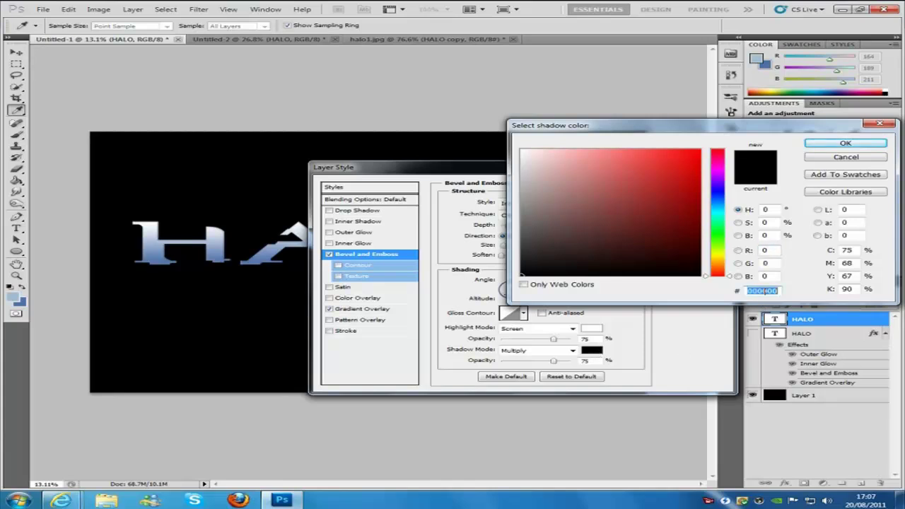
type("77a")
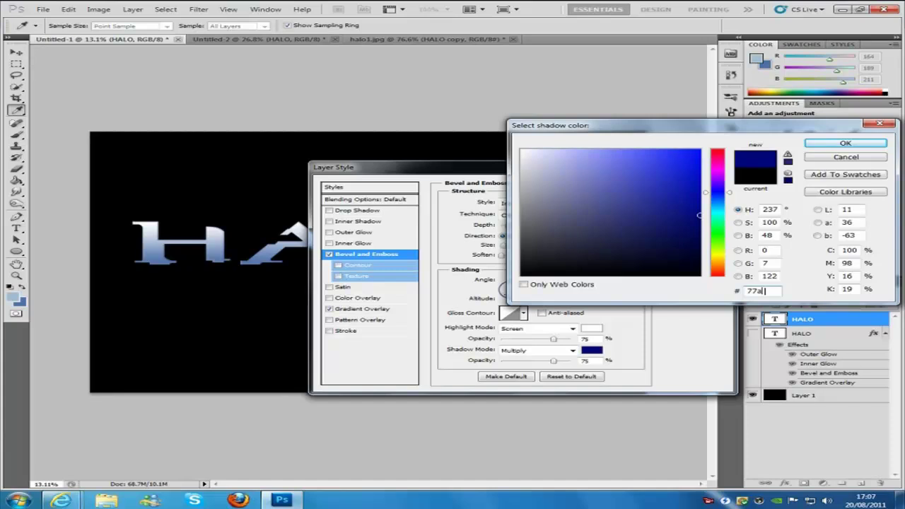
type("19")
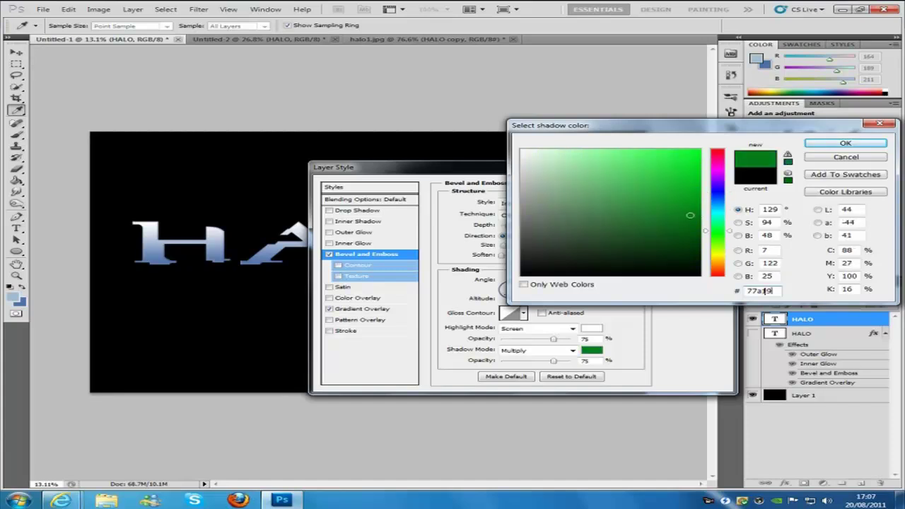
type("f")
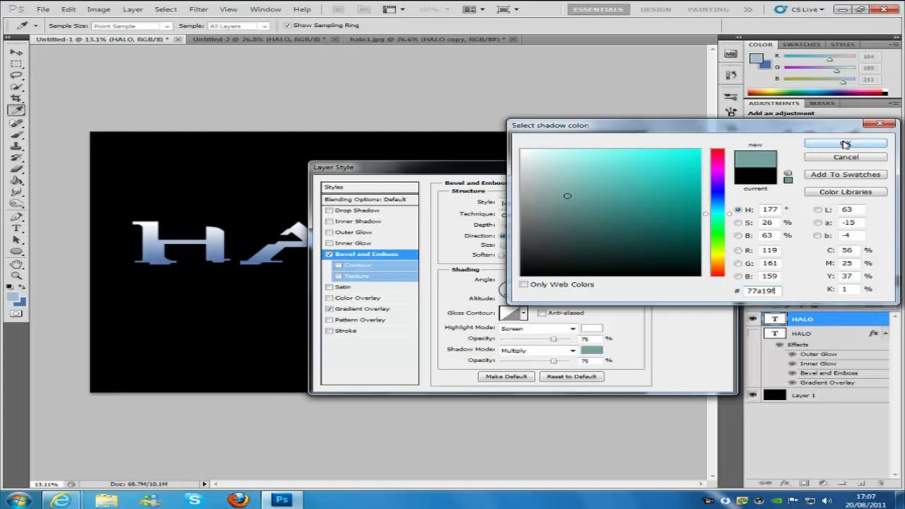
left_click(844, 144)
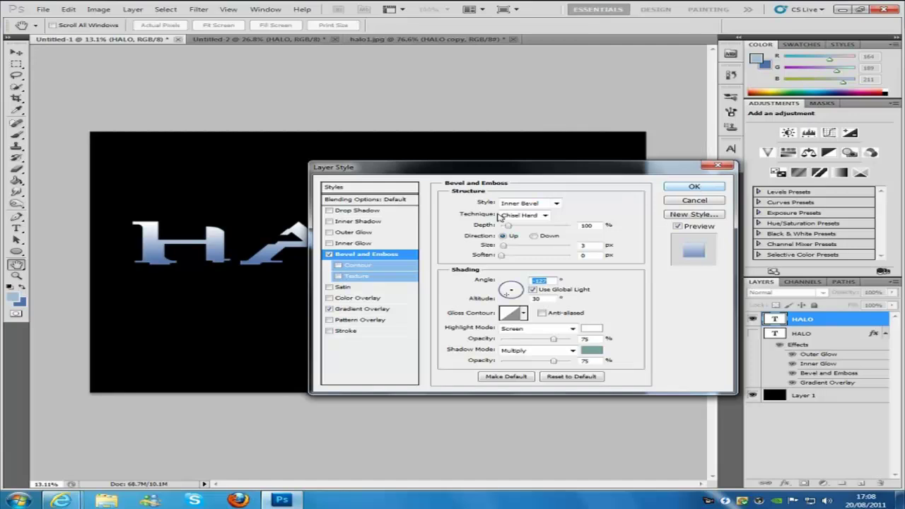
Enable Inner Glow at 70% opacity in pale cyan #aedcd1 with a different contour curve
left_click(356, 245)
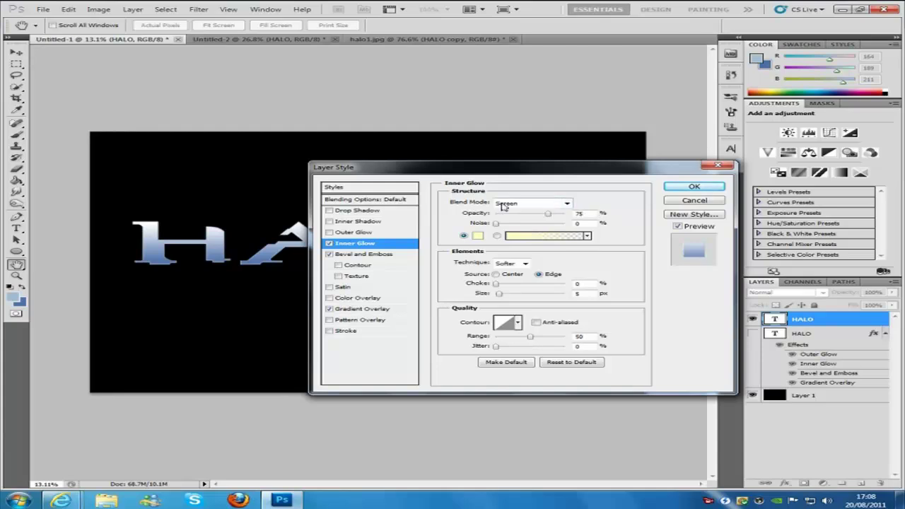
left_click(589, 214)
key("BackSpace")
type("0")
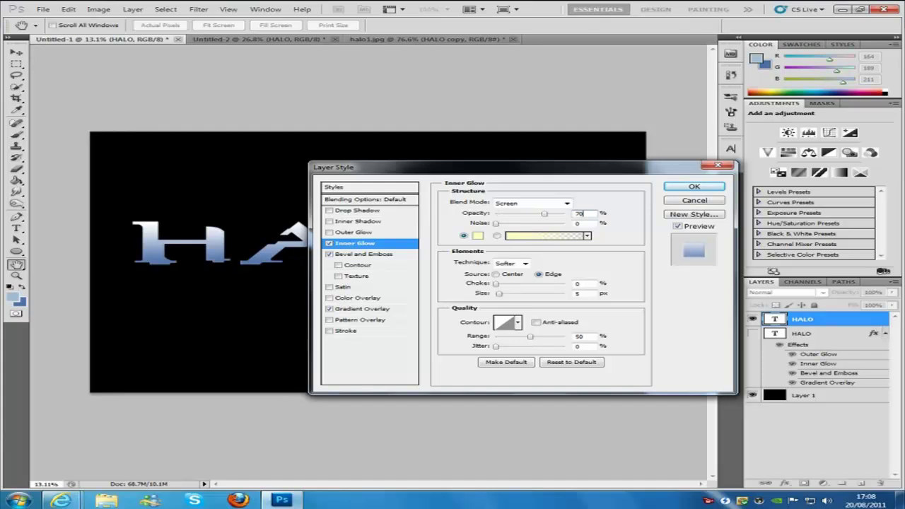
left_click(477, 237)
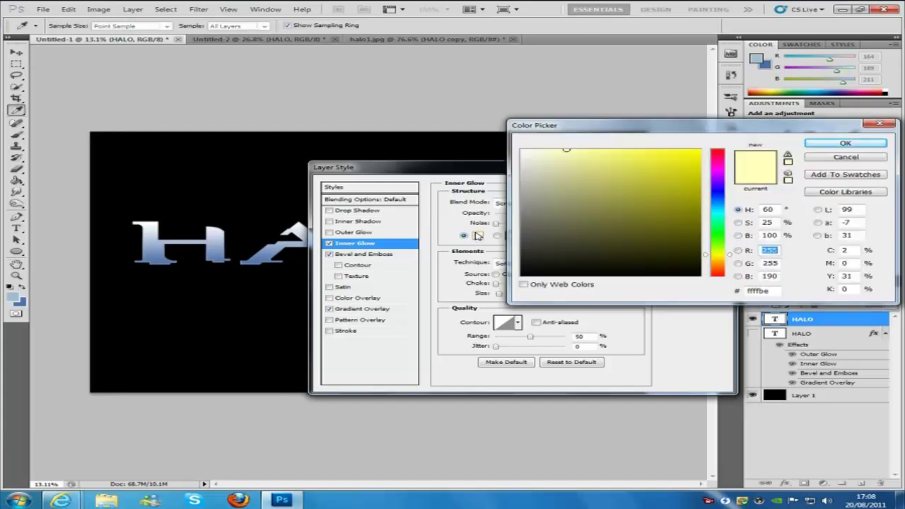
left_click(771, 290)
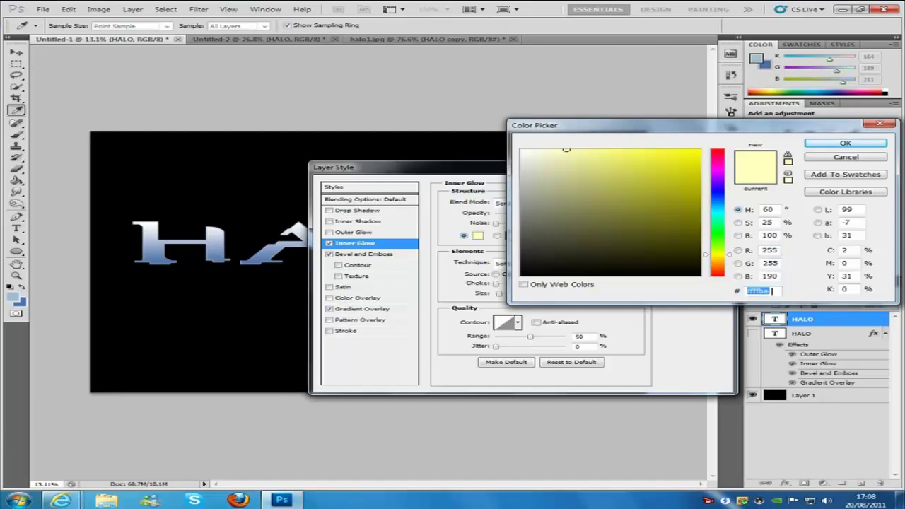
type("aed")
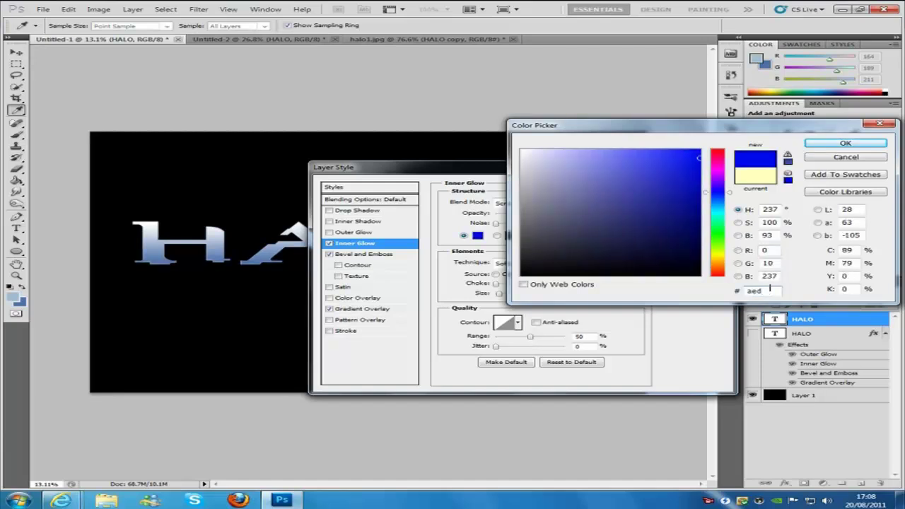
type("cd")
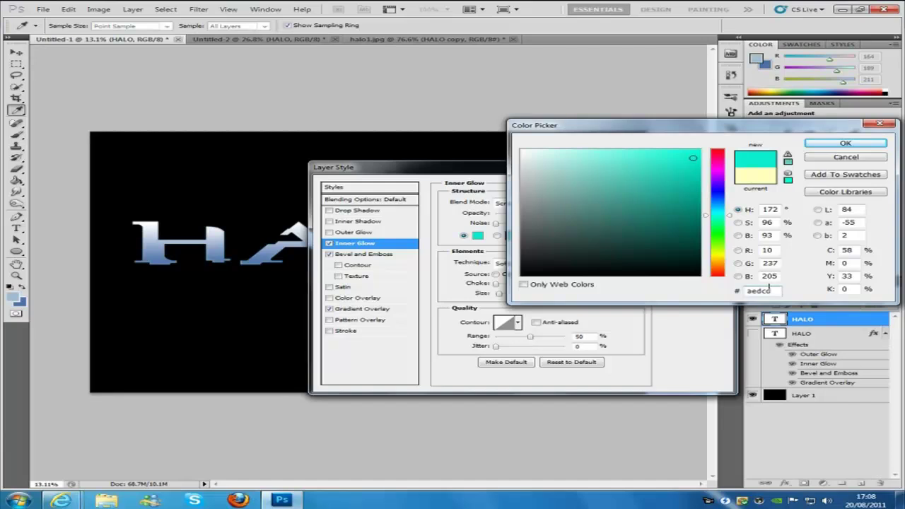
type("1")
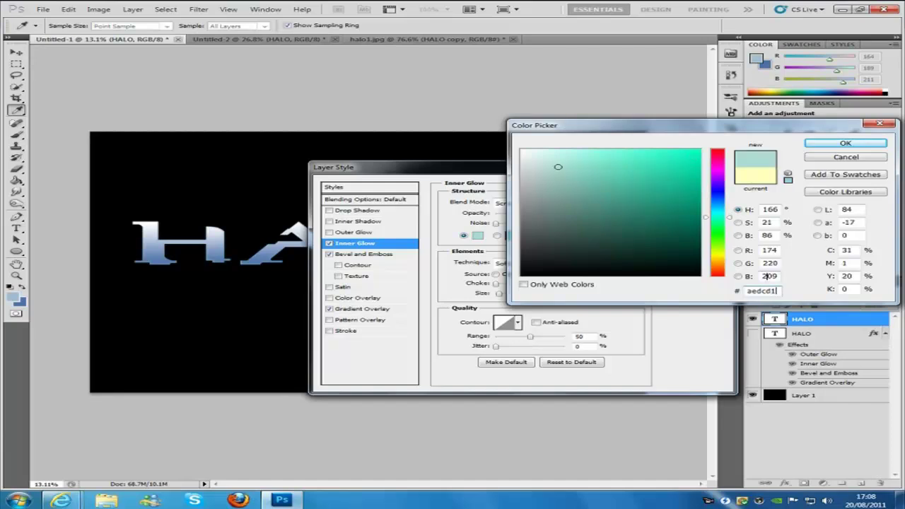
left_click(857, 143)
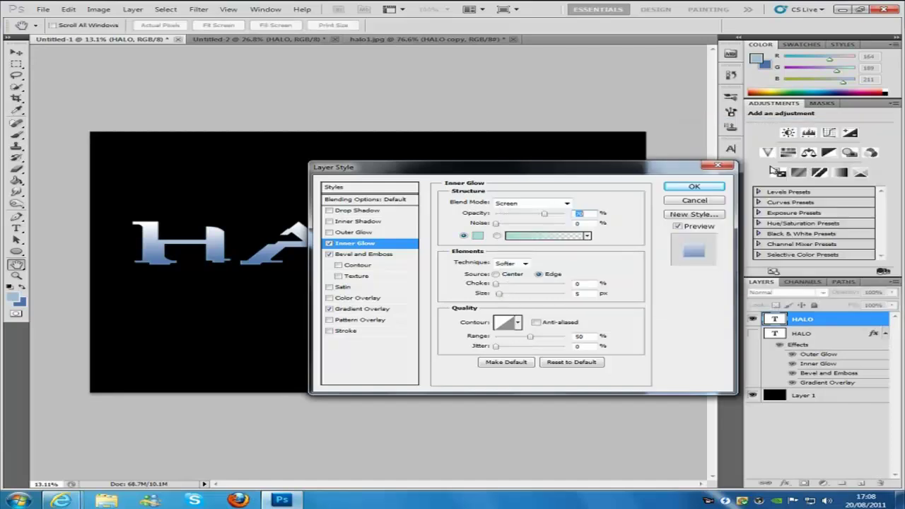
left_click(521, 323)
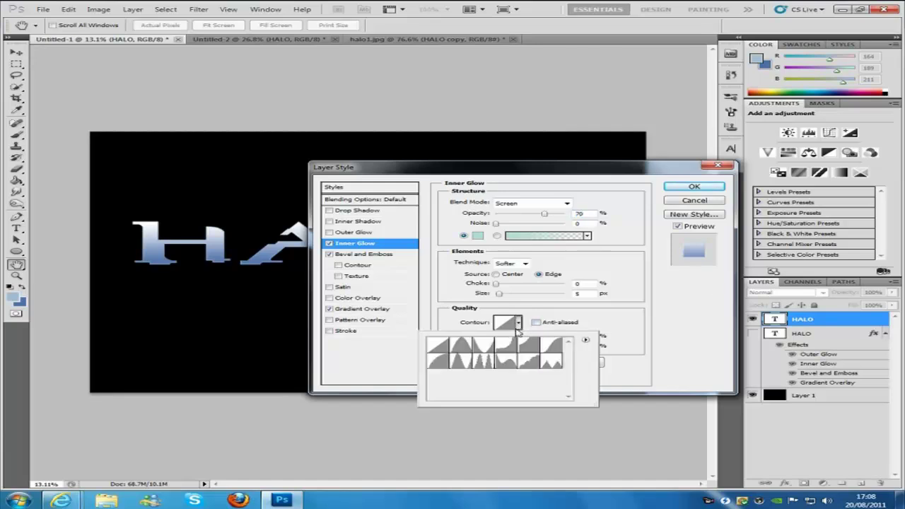
left_click(444, 361)
left_click(675, 344)
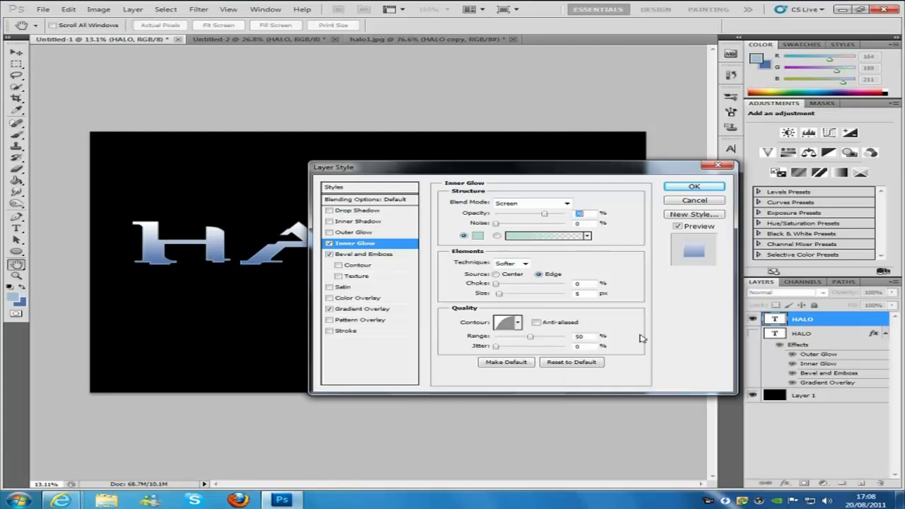
Add a black 3 px Outer Glow to the HALO text and apply all layer styles
left_click(369, 236)
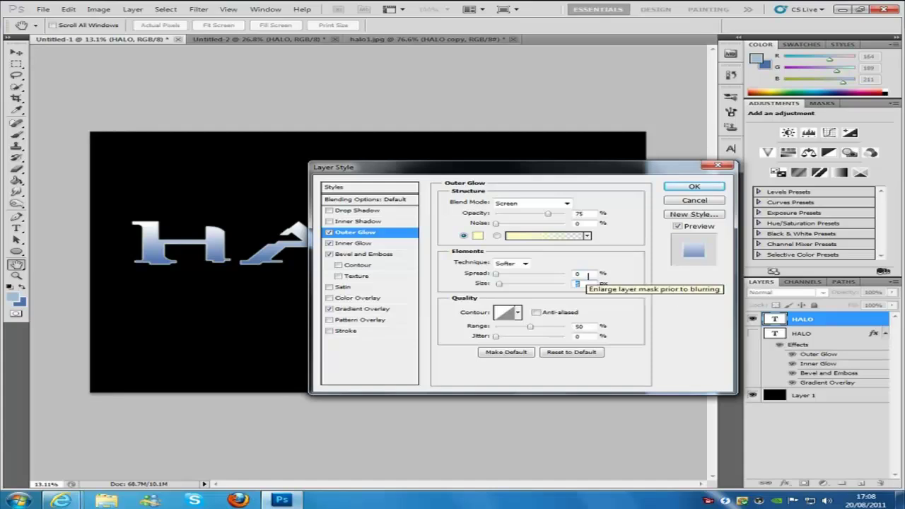
type("3")
left_click(478, 235)
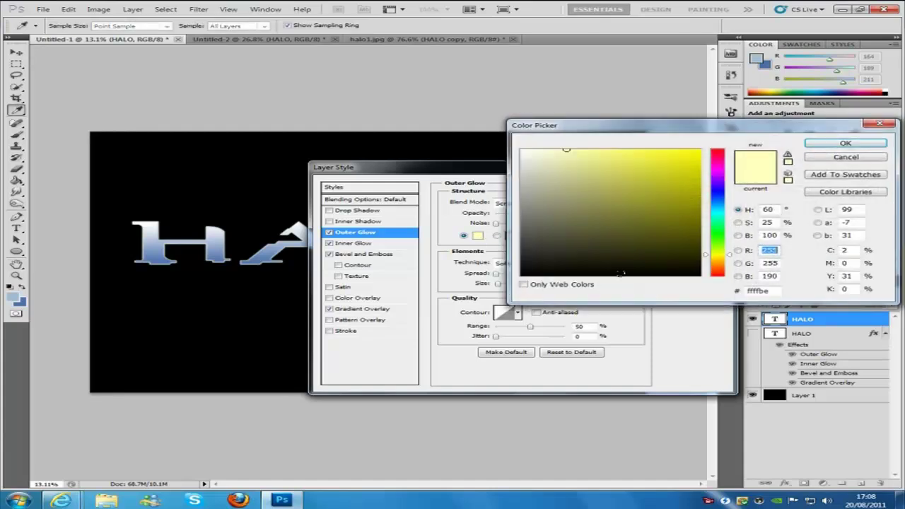
left_click(522, 274)
left_click(843, 144)
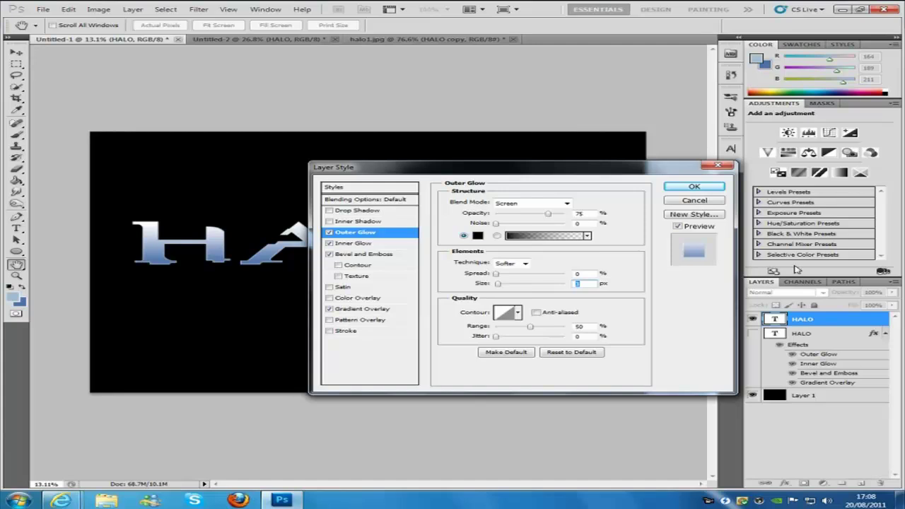
left_click(709, 187)
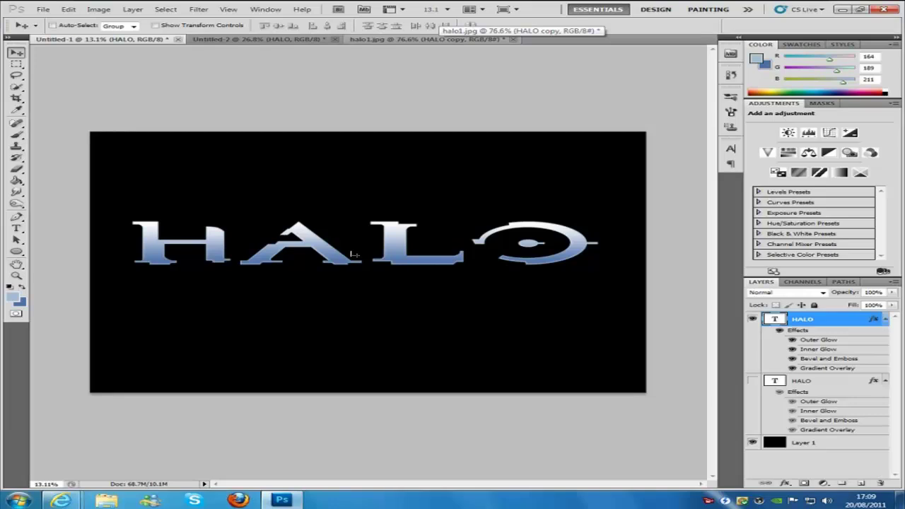
Bring up the halo1.jpg cover document for reference
left_click(433, 41)
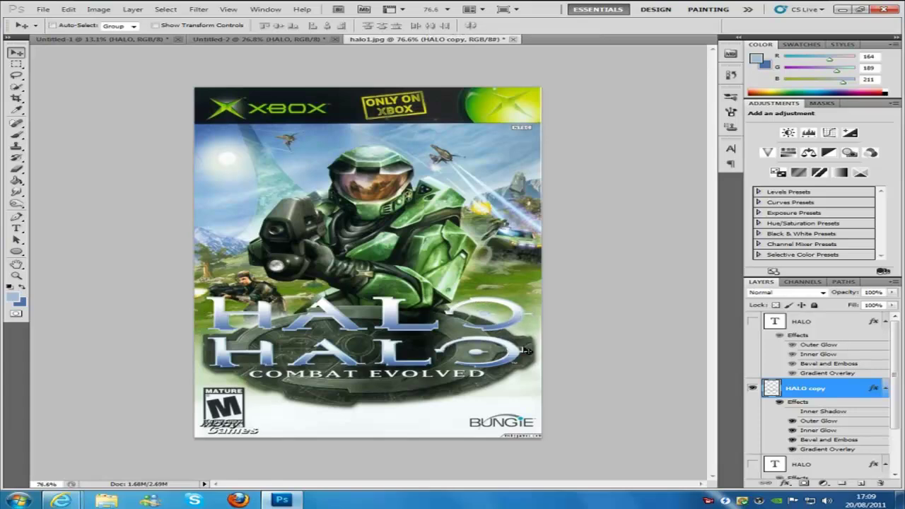
On Untitled-1, change the HALO gradient's white end stop to off-white #f4ecec
left_click(123, 40)
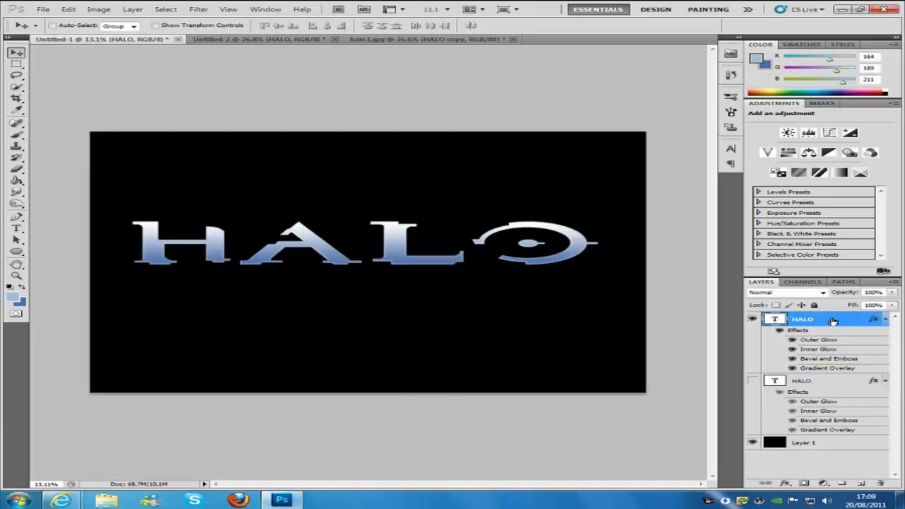
double_click(833, 321)
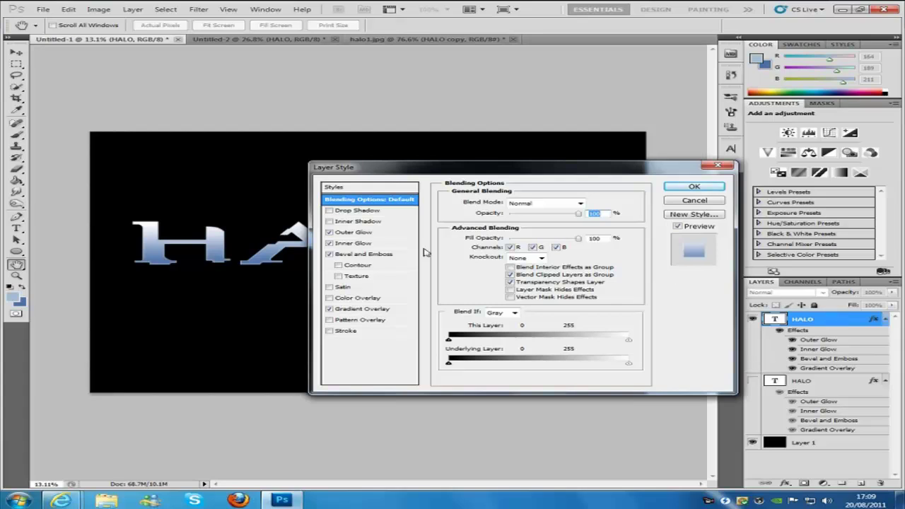
left_click(354, 309)
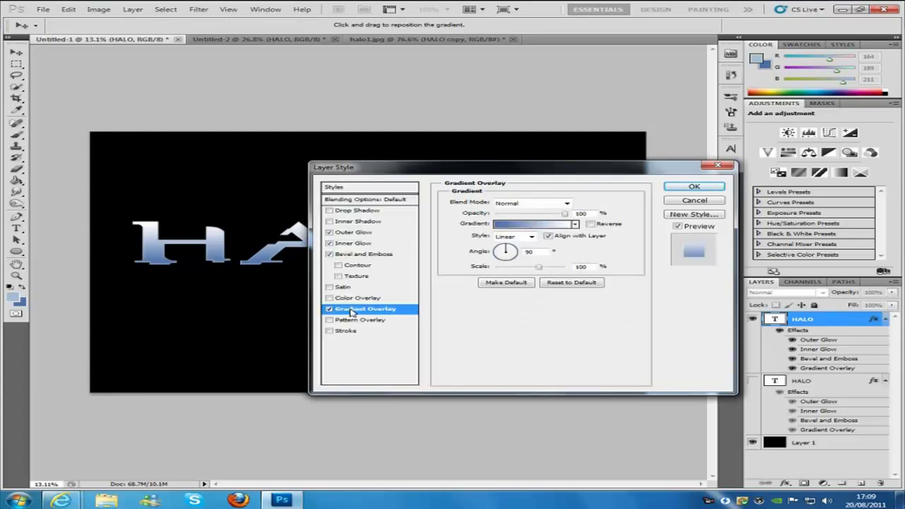
left_click(516, 224)
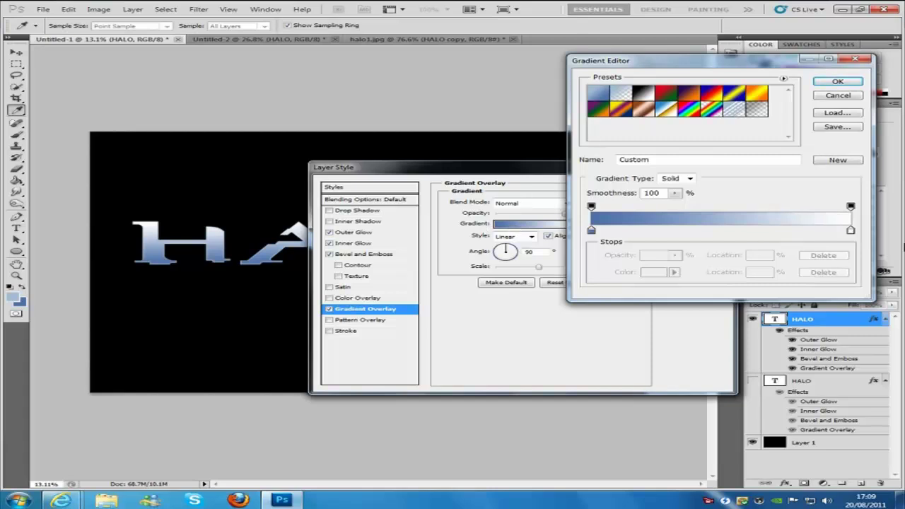
left_click(850, 233)
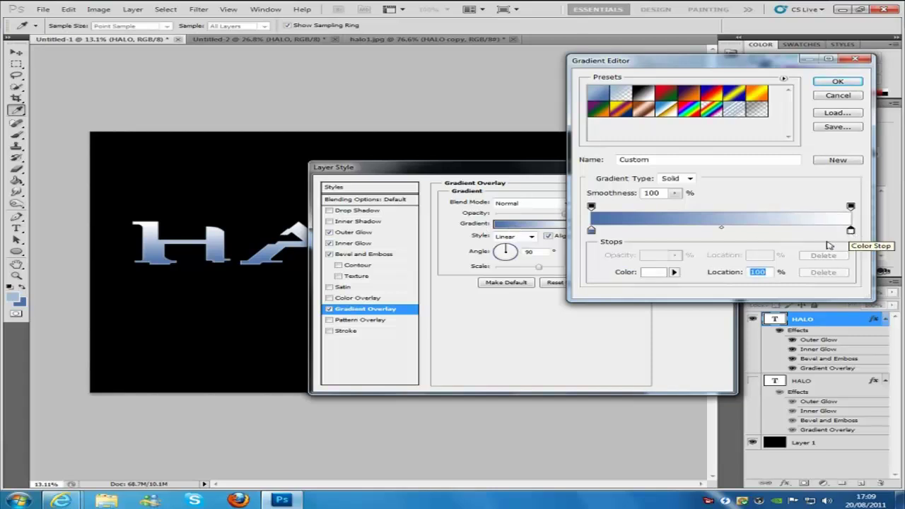
left_click(658, 272)
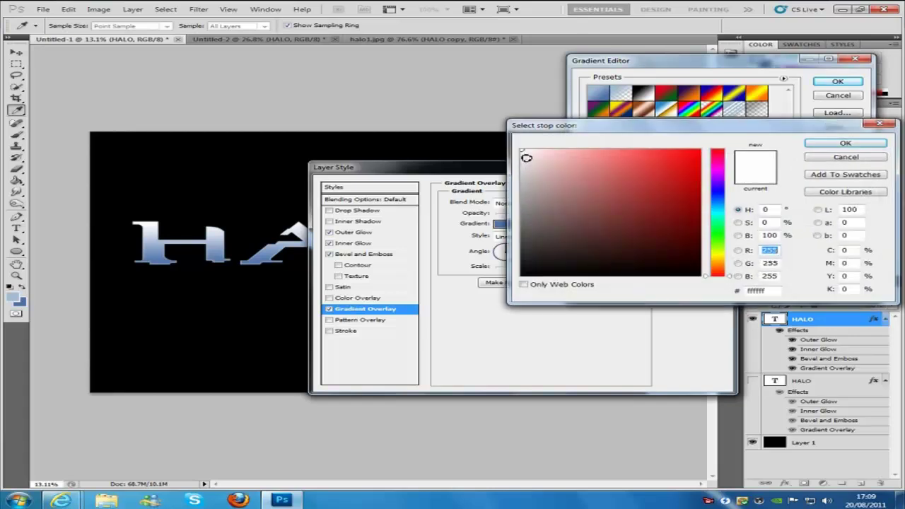
left_click(525, 155)
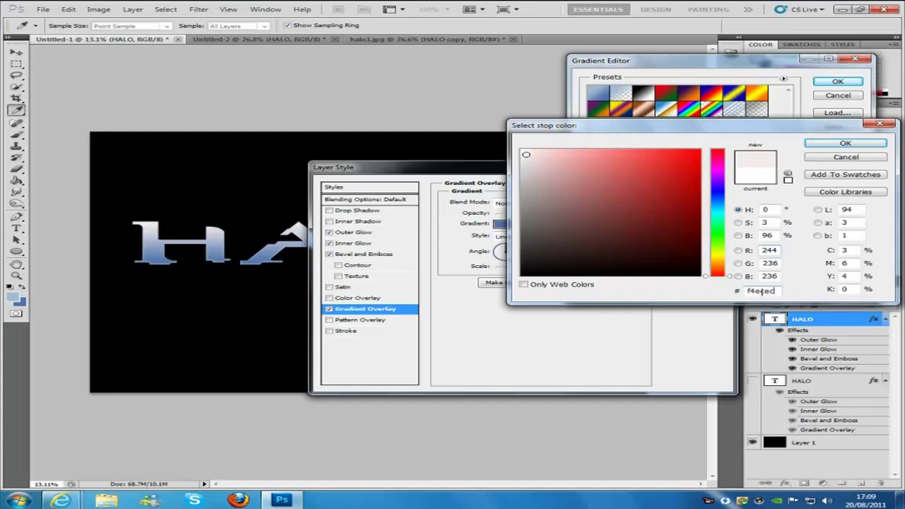
left_click_drag(778, 292, 719, 295)
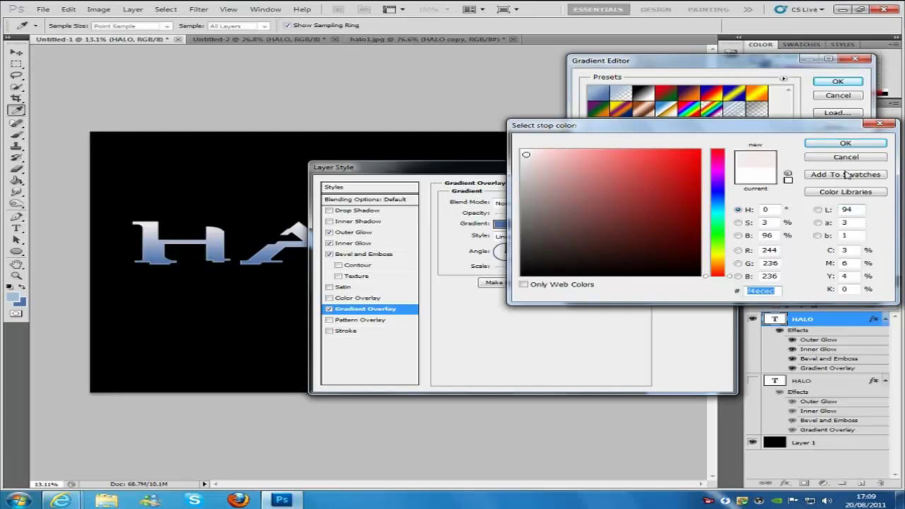
left_click(845, 144)
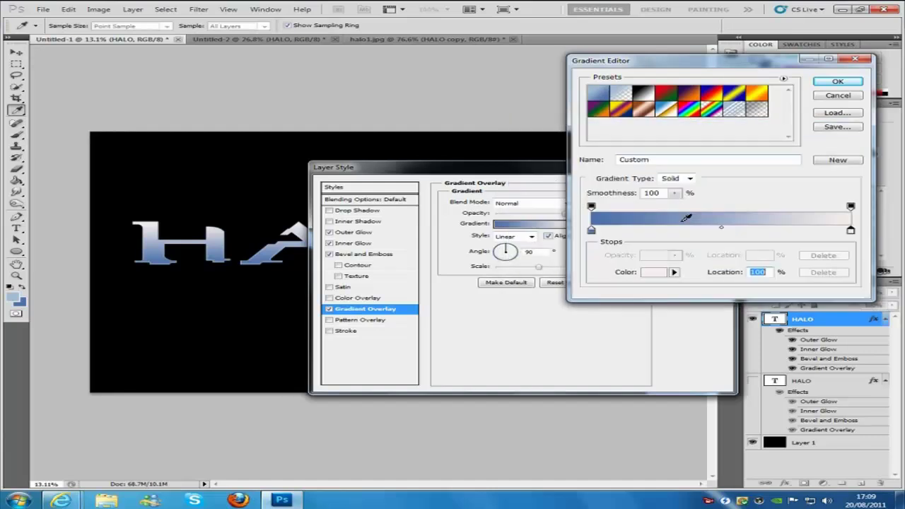
left_click(837, 84)
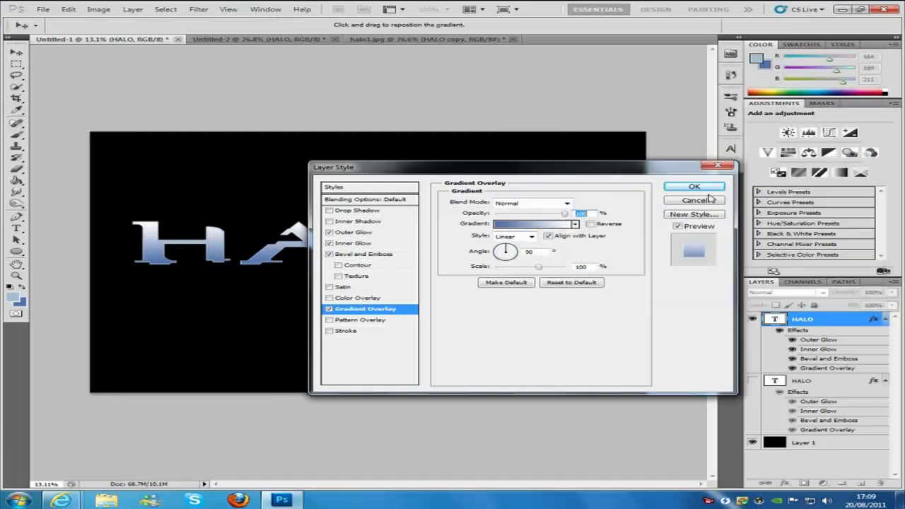
Apply the updated HALO layer style and return to the halo1.jpg cover
left_click(703, 198)
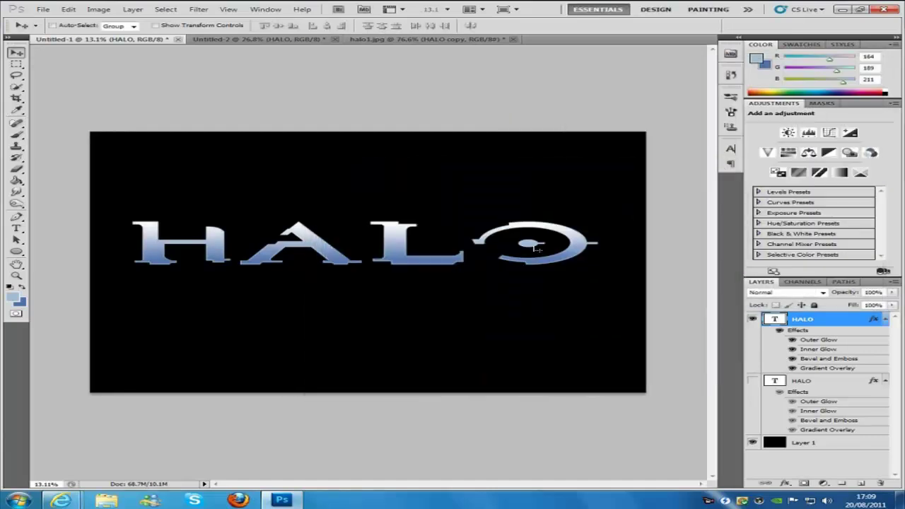
left_click(424, 38)
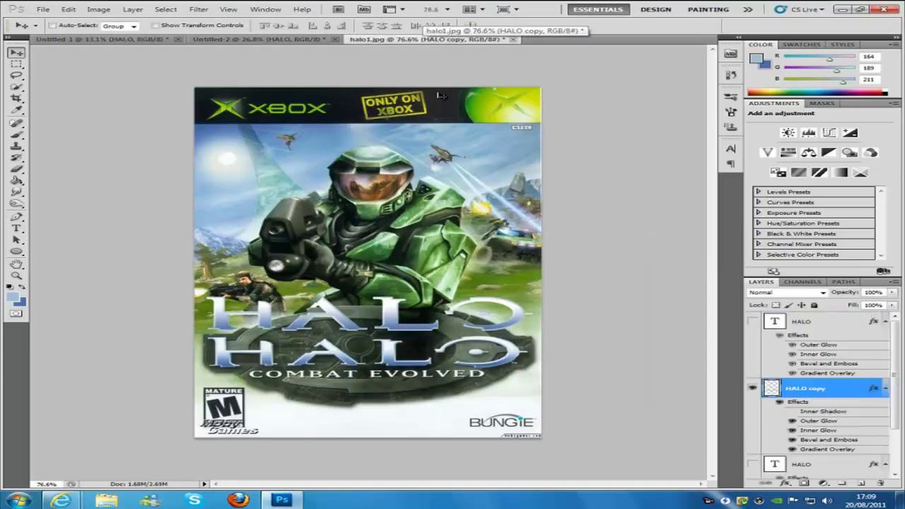